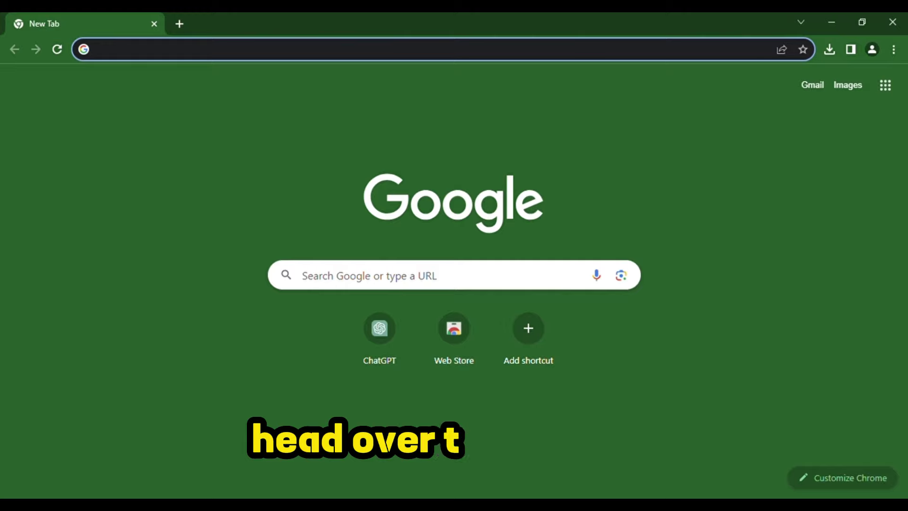
Find ChatGPT through Google and ask it for a short song about technology with verses and a chorus
type("chat")
key("Return")
left_click(169, 233)
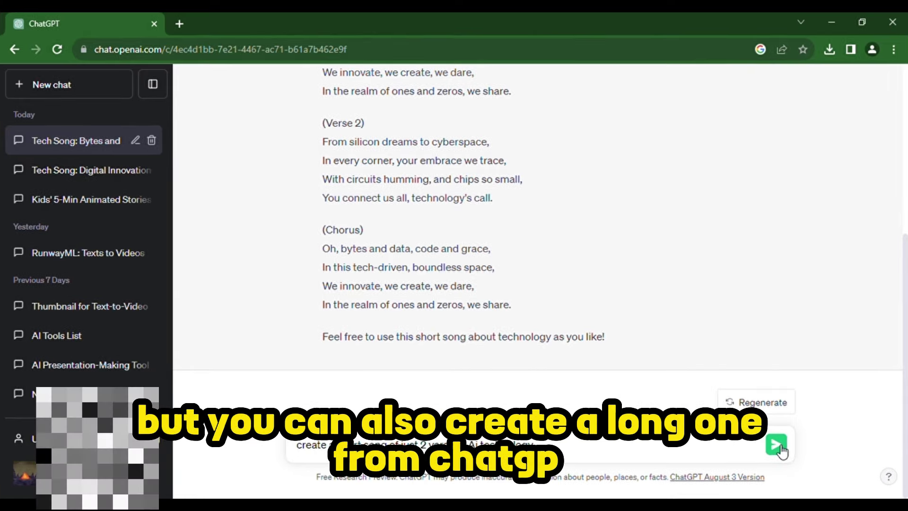
left_click(778, 446)
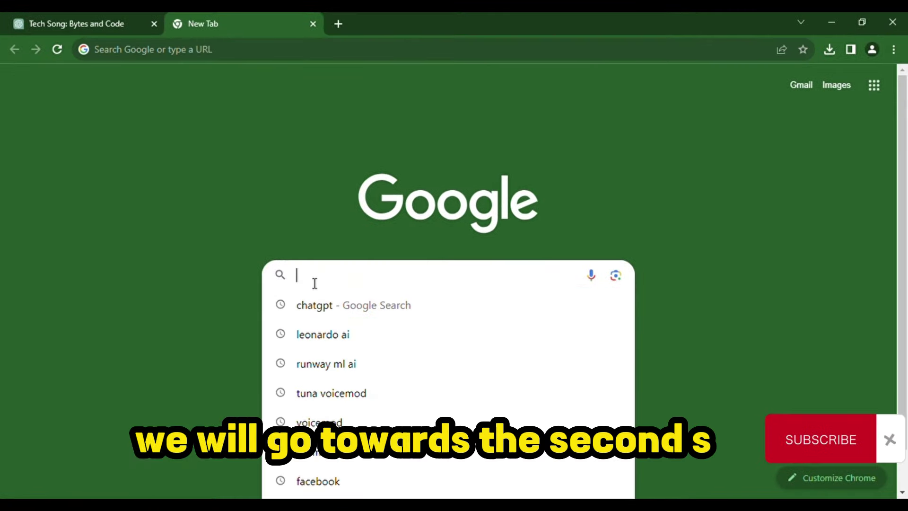
Search Google for 'tuna voicemod' to reach the Voicemod TUNA soundboard site
type("tuna voicemod")
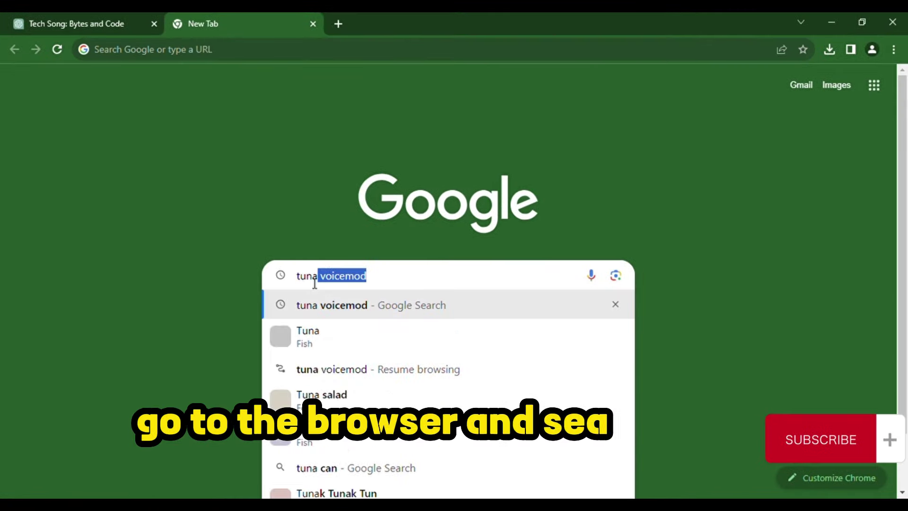
left_click(381, 311)
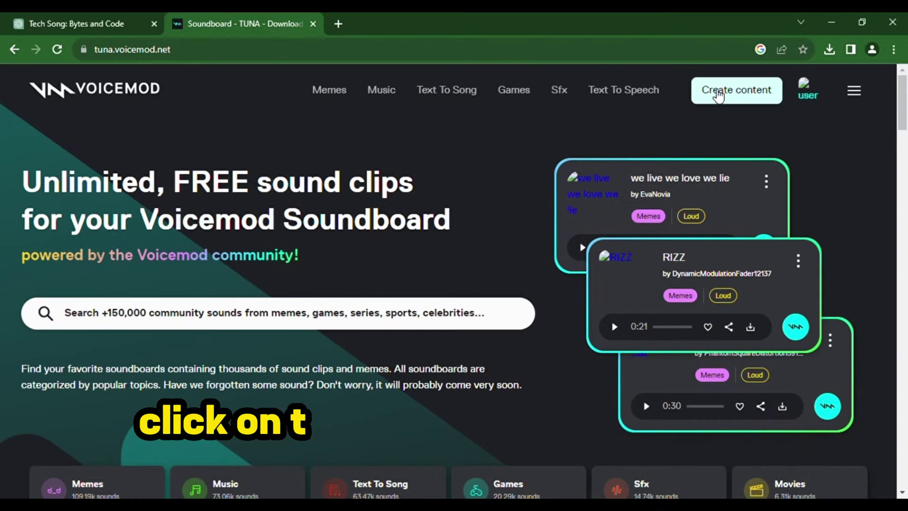
Create a new AI song in Voicemod using the Dark Trap track
left_click(717, 95)
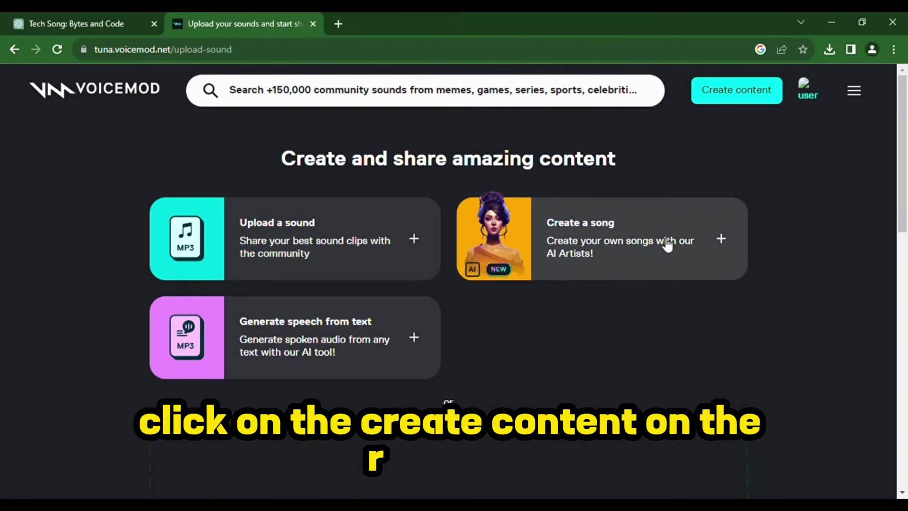
left_click(597, 252)
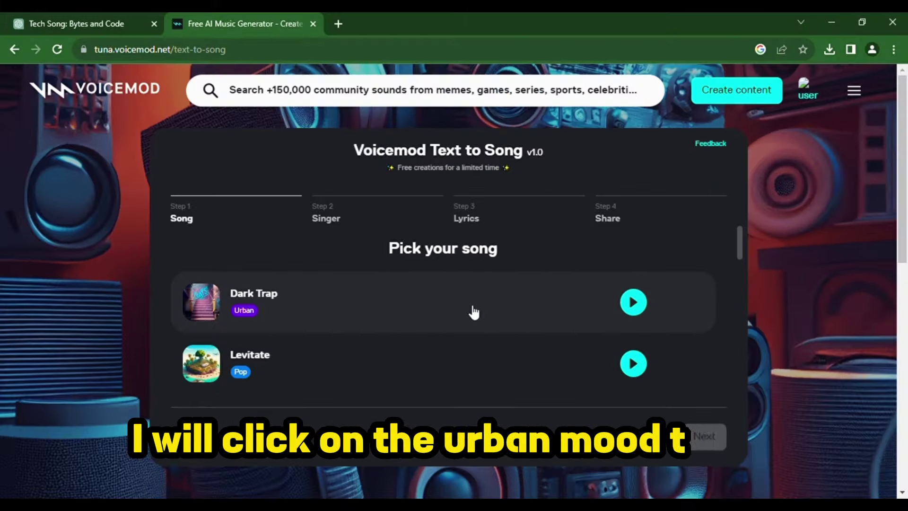
left_click(472, 310)
left_click(704, 439)
Choose Cecilia as the singer and move on to the lyrics step
left_click_drag(739, 247, 741, 293)
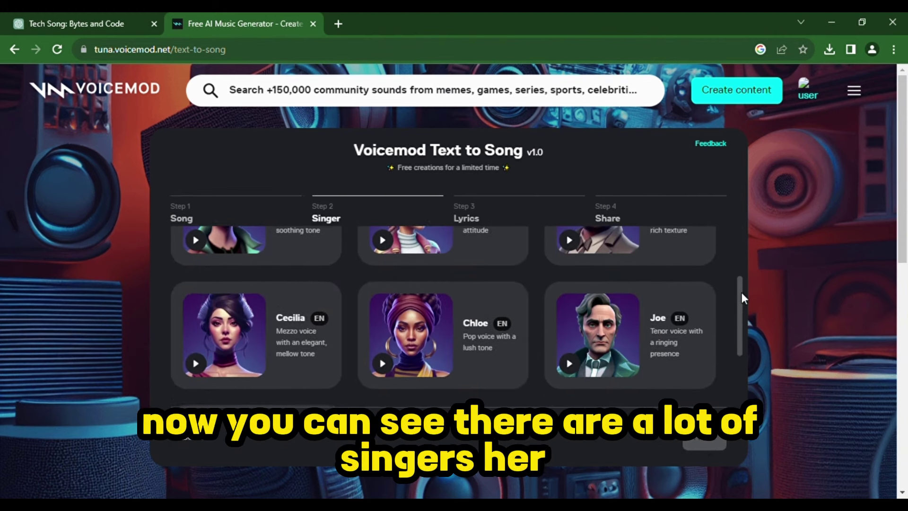
left_click(282, 354)
left_click(707, 438)
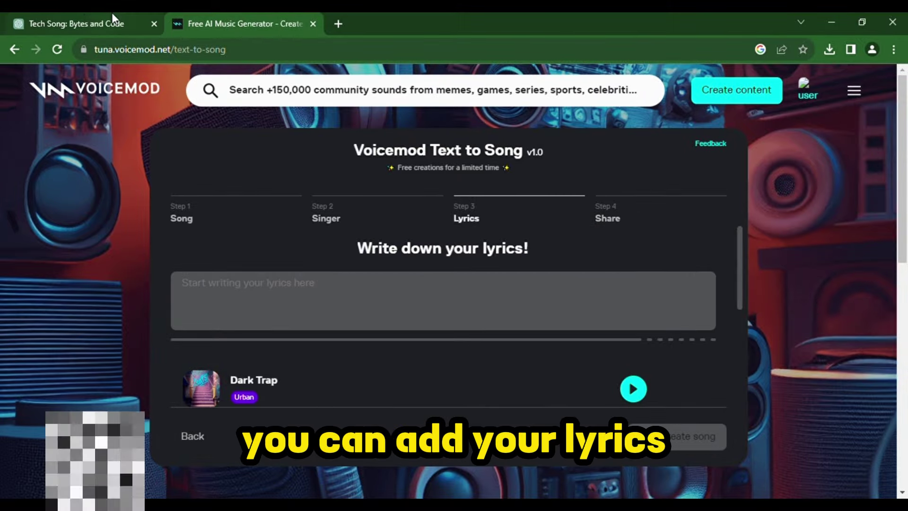
Paste ChatGPT's Verse 1 into the Voicemod lyrics, create the song, and download it as audio
left_click(84, 17)
scroll(539, 264, "up", 3)
scroll(312, 141, "up", 4)
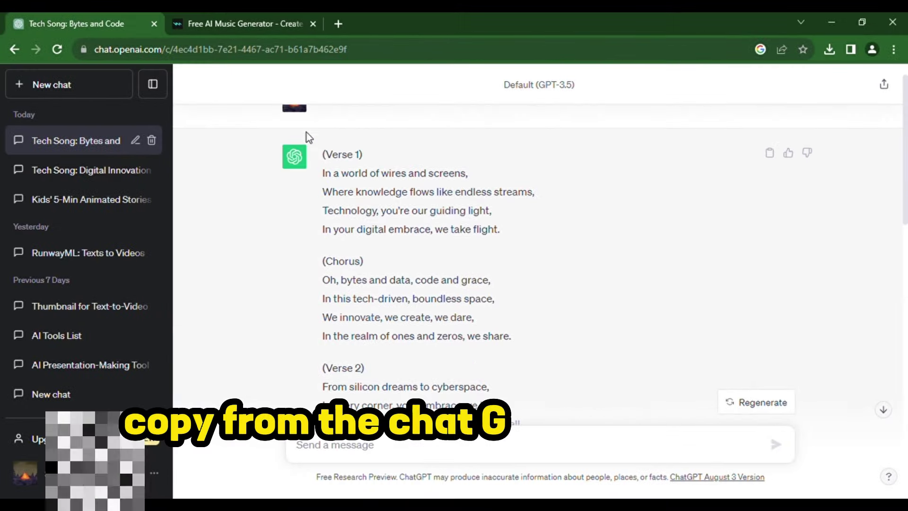
left_click_drag(321, 173, 497, 229)
key("ctrl+c")
key("ctrl+Tab")
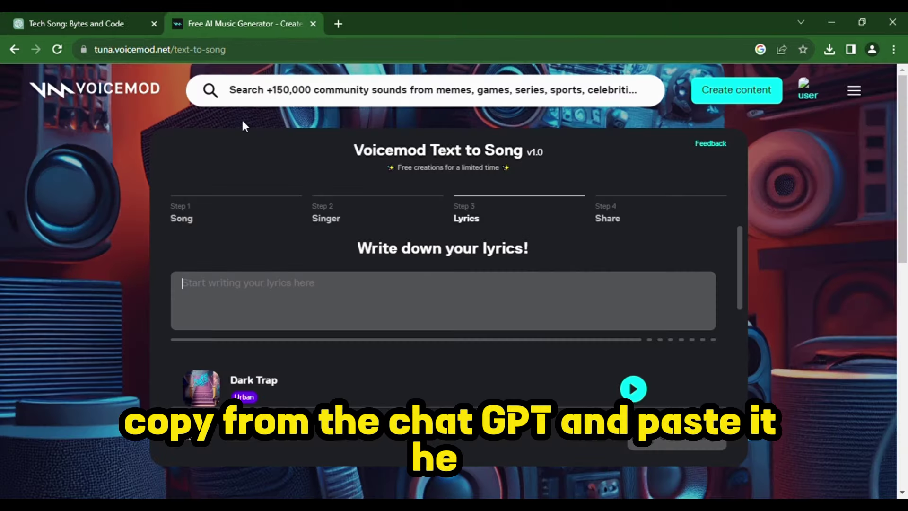
key("ctrl+v")
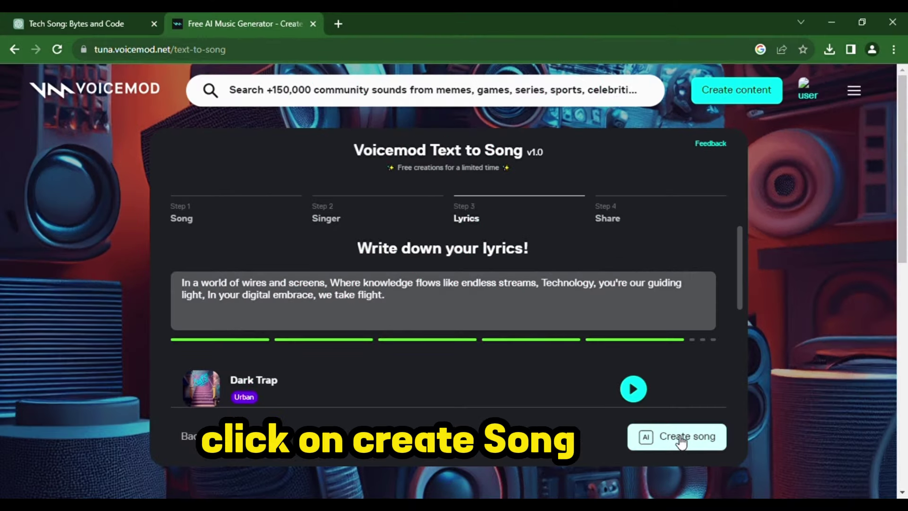
left_click(695, 436)
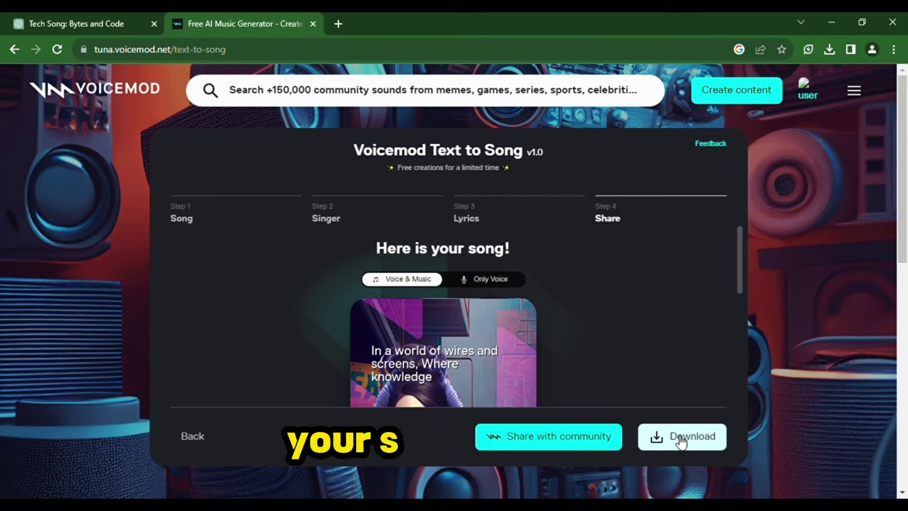
left_click(690, 436)
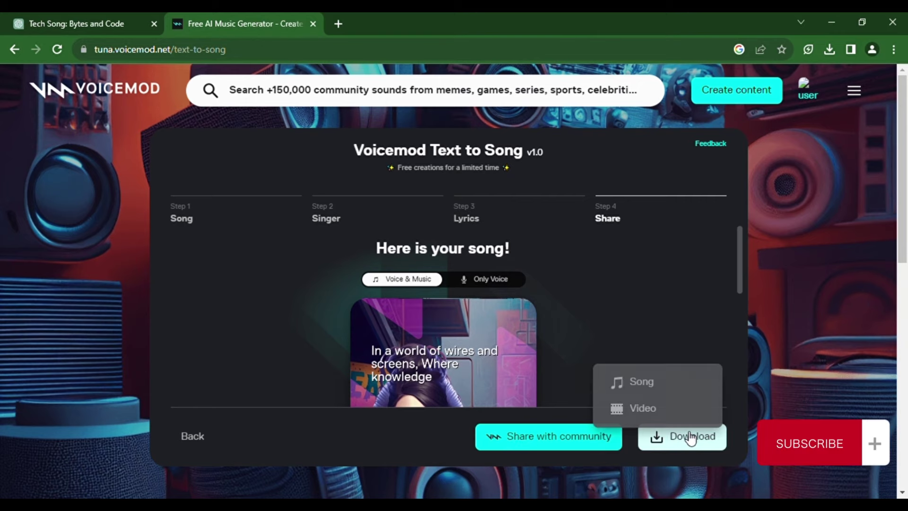
left_click(634, 381)
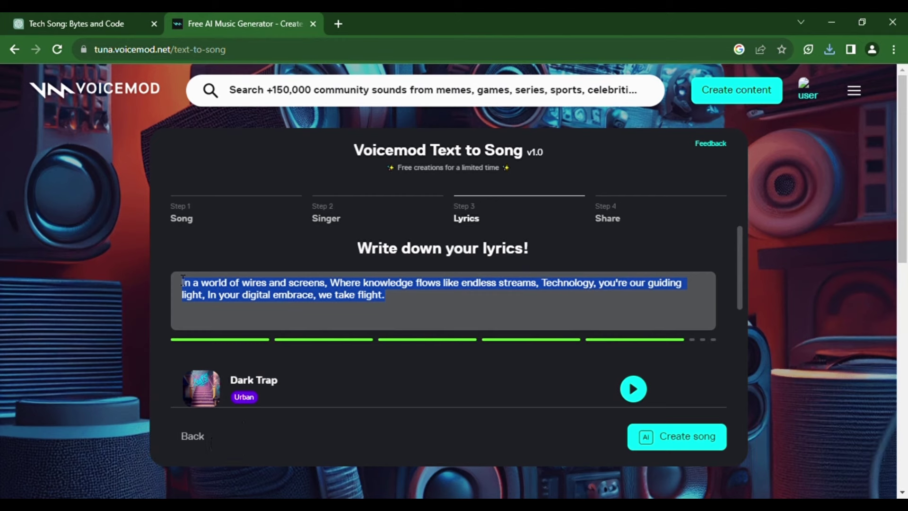
Replace the lyrics with ChatGPT's Verse 2 and download the resulting song as audio
left_click(100, 29)
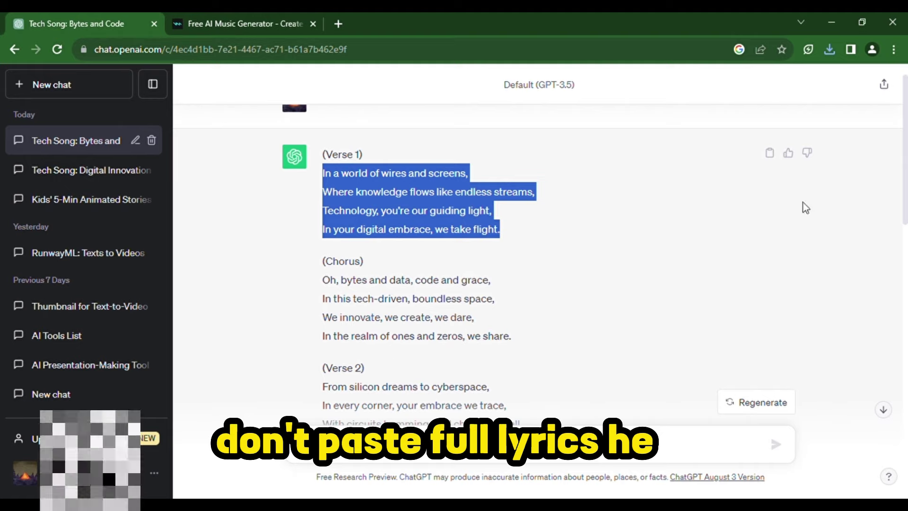
scroll(302, 277, "down", 2)
left_click_drag(323, 295, 517, 364)
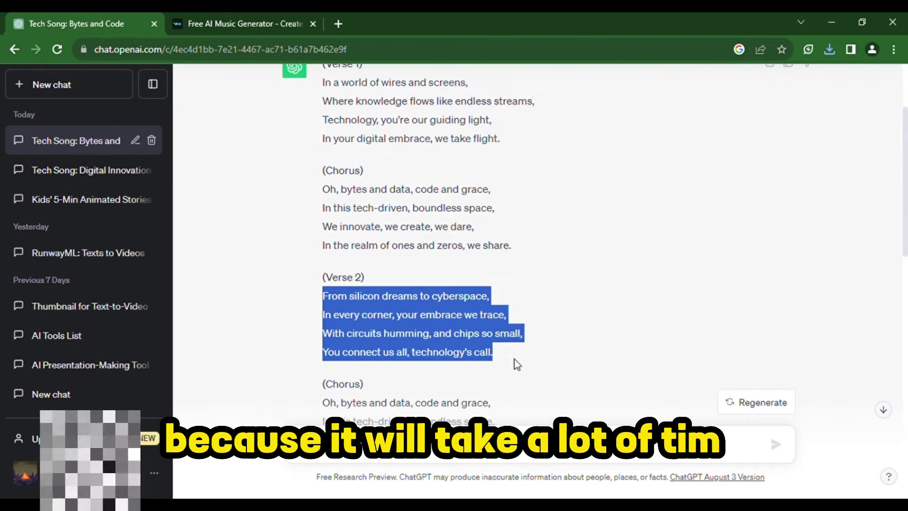
left_click(216, 27)
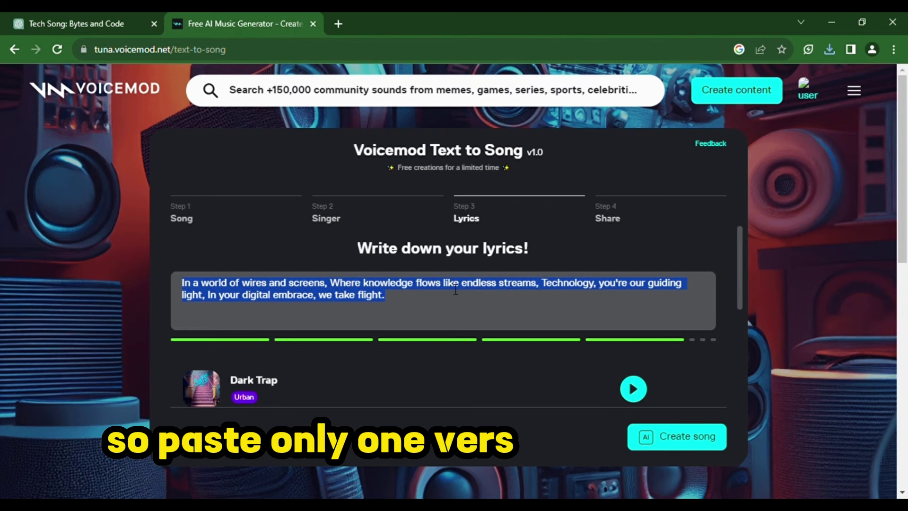
key("ctrl+v")
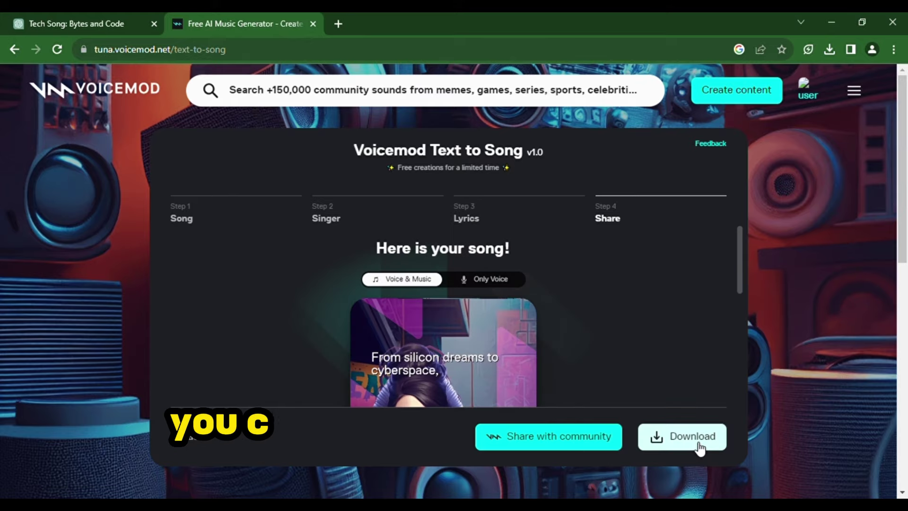
left_click(695, 437)
left_click(650, 376)
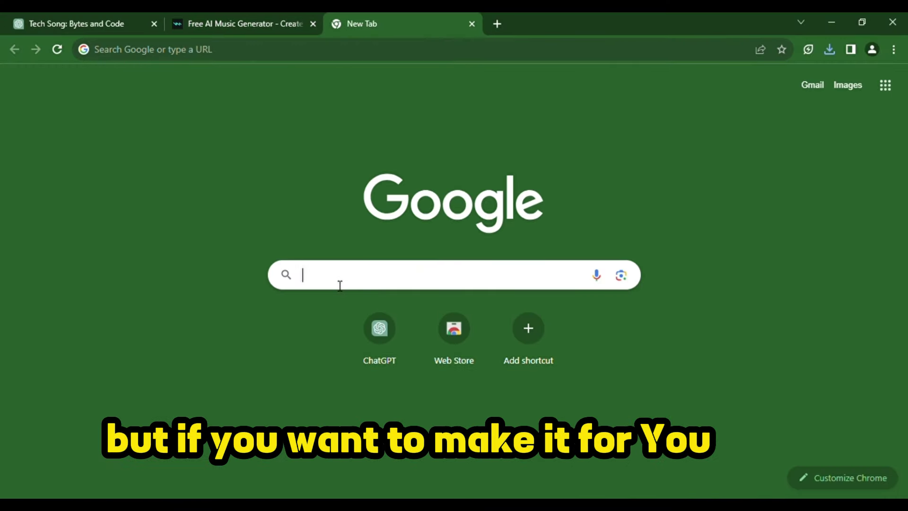
Search Google for 'leonardo ai' and open the Leonardo.ai homepage
type("leonardo ai")
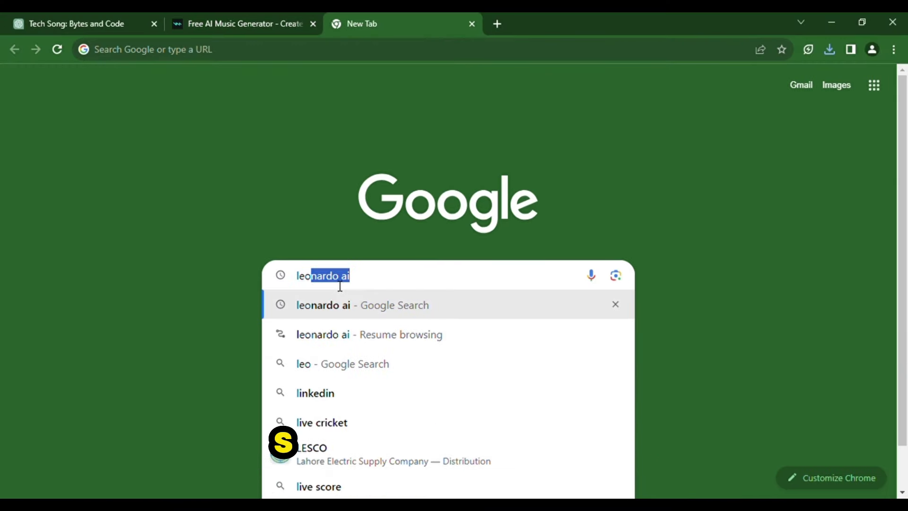
left_click(348, 306)
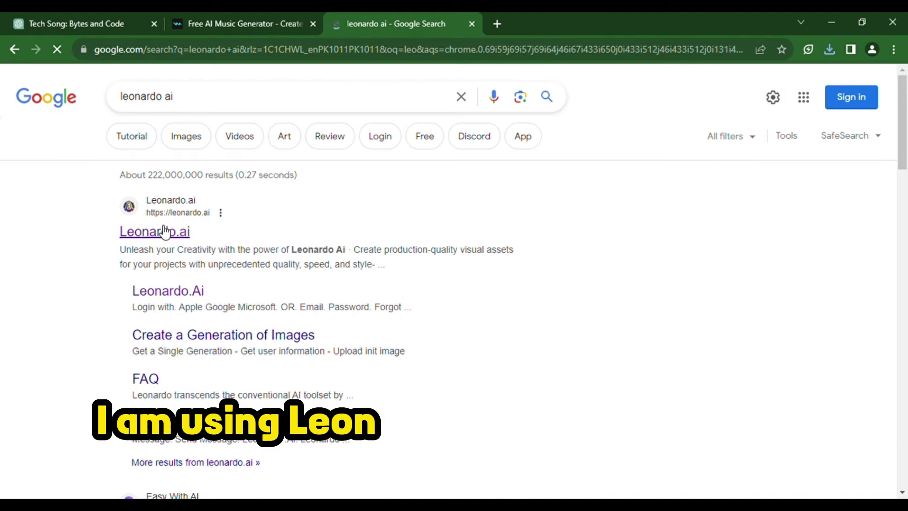
left_click(164, 232)
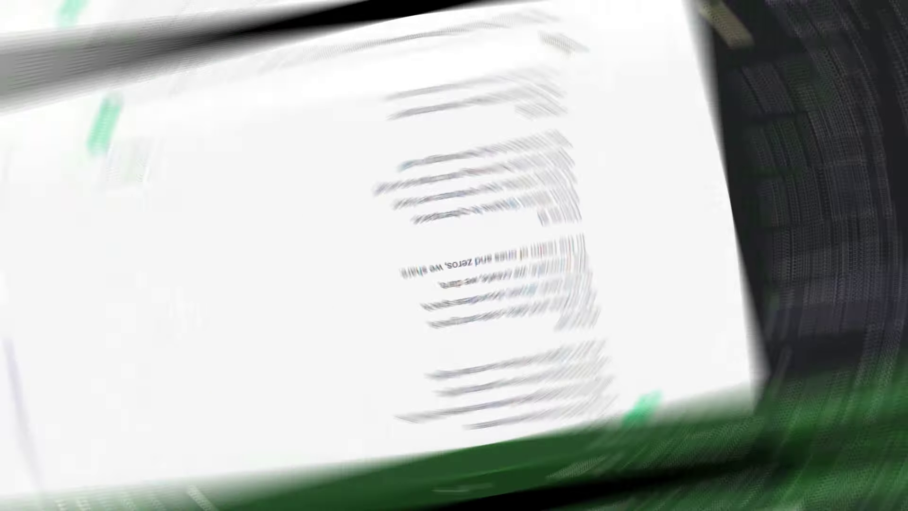
Ask ChatGPT 'kindly write prompts of this song to generate images' and select the first prompt
type("images")
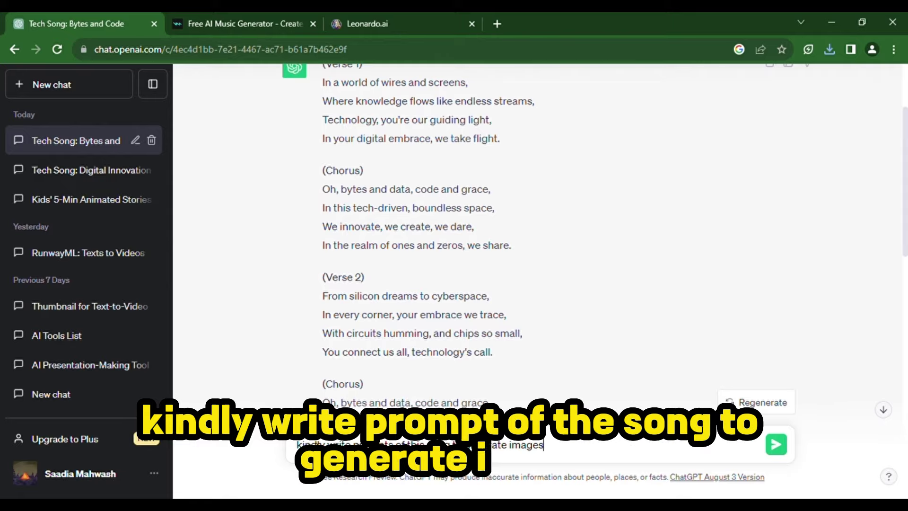
key("Return")
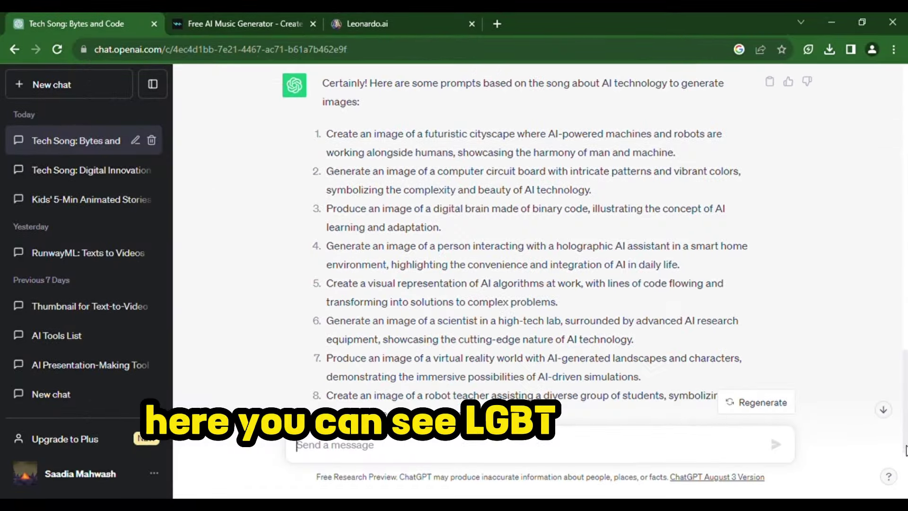
scroll(906, 444, "down", 2)
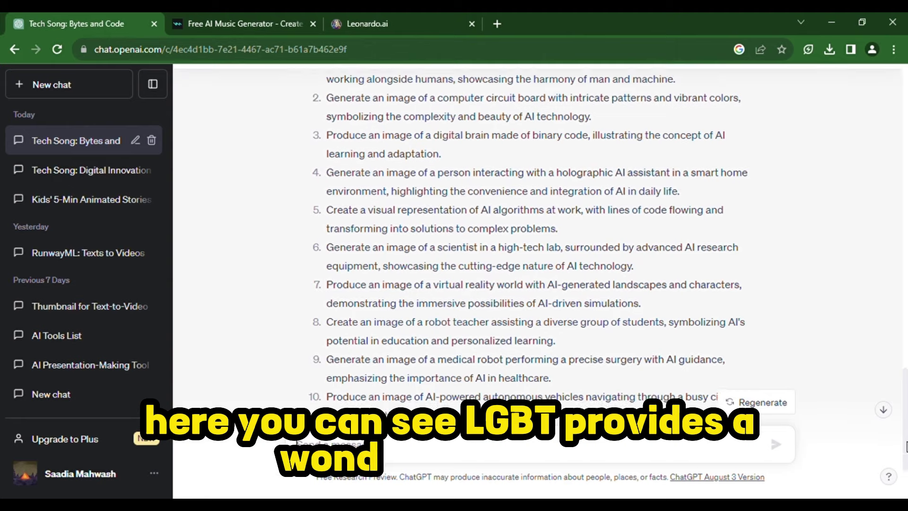
scroll(907, 435, "up", 2)
scroll(906, 434, "up", 2)
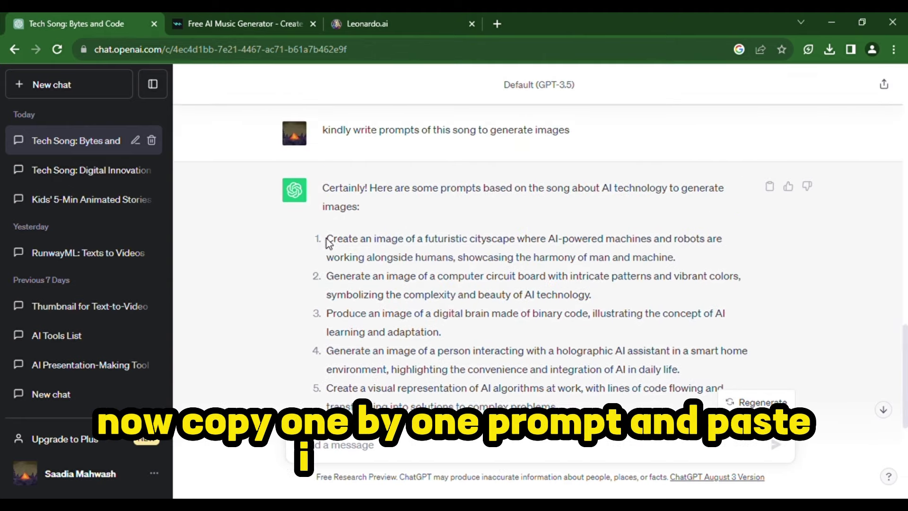
left_click_drag(328, 242, 676, 257)
Generate four Leonardo.ai images from the first futuristic-city prompt and review the results
left_click(841, 185)
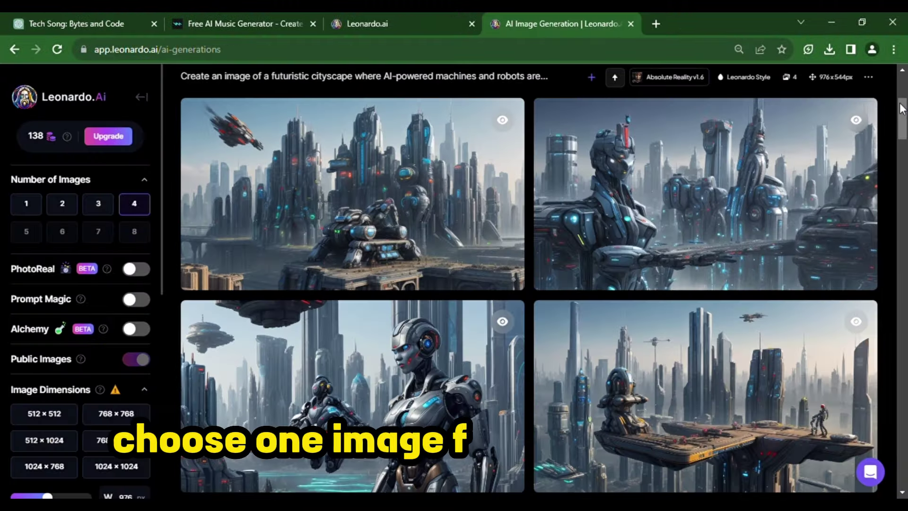
scroll(903, 116, "down", 2)
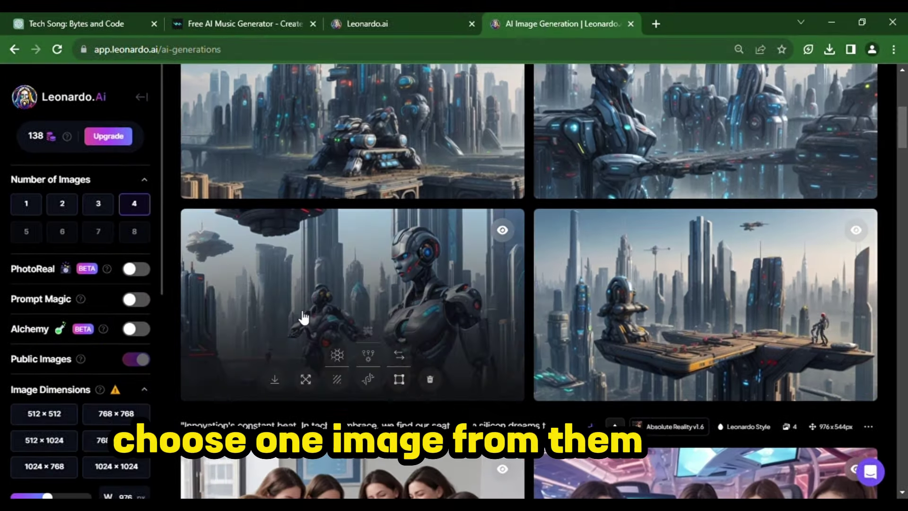
scroll(903, 109, "up", 3)
left_click(89, 14)
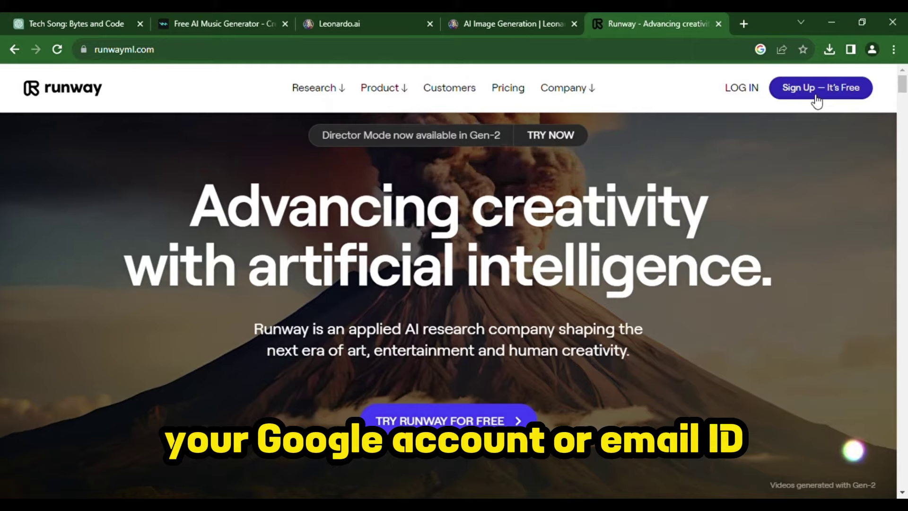
Sign up on Runway, animate the robot-city image into a 4-second Gen-2 video, and download it
left_click(815, 99)
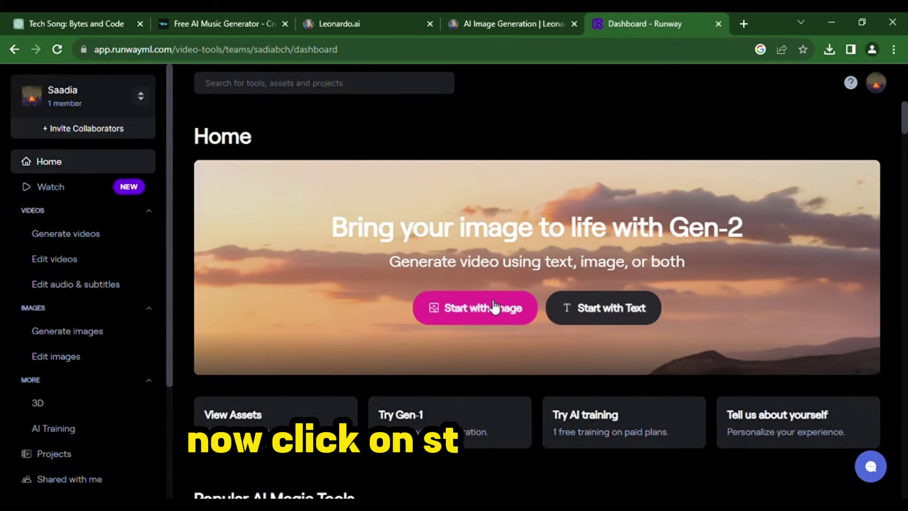
left_click(491, 306)
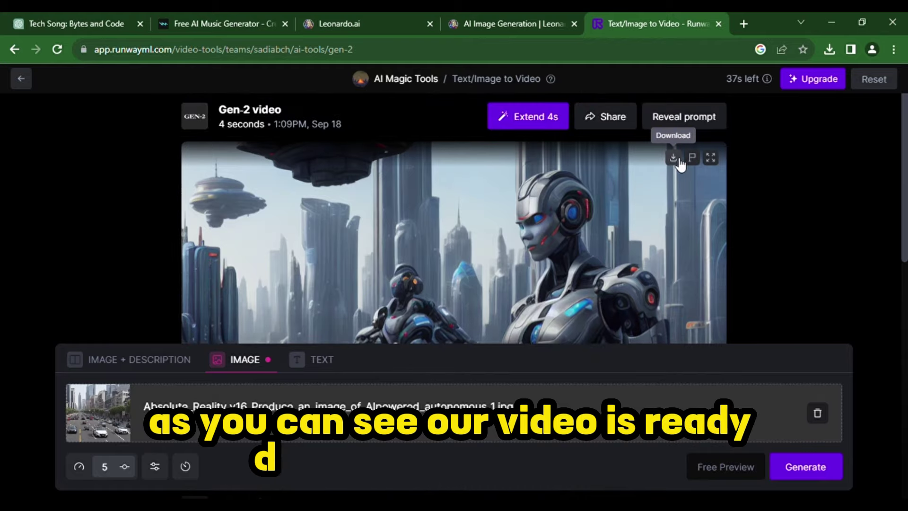
left_click(674, 159)
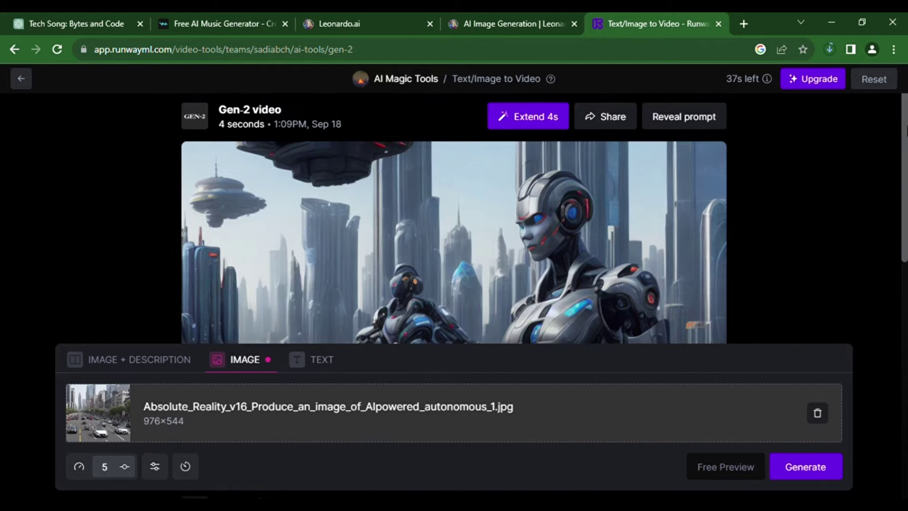